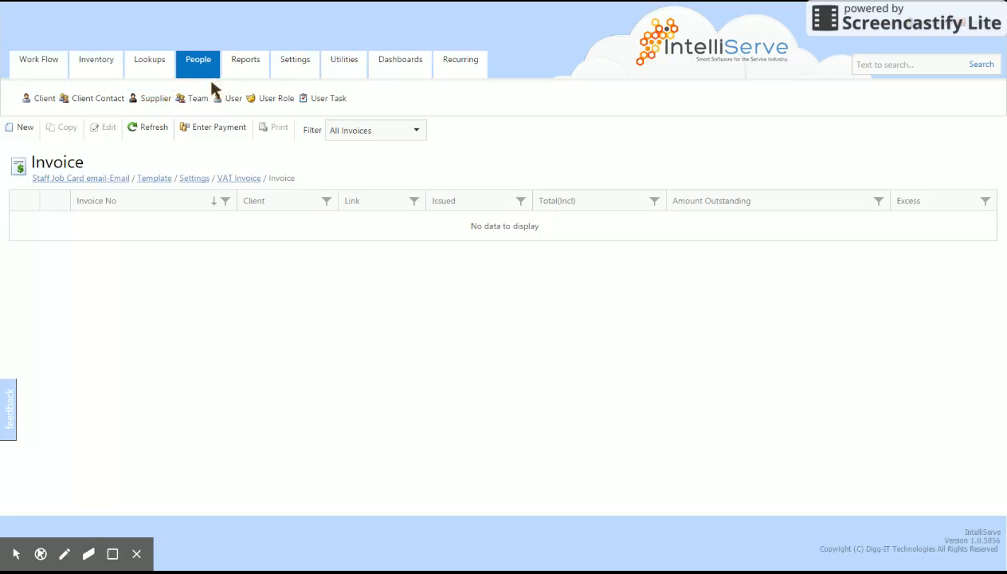
- Open the Client list under the People tab
{"action": "left_click", "coordinate": [37, 100]}
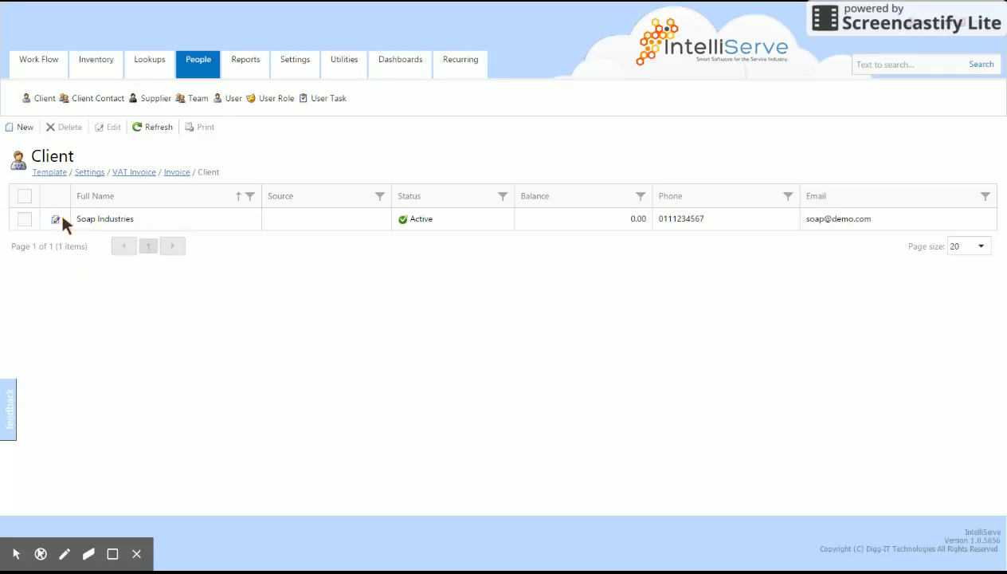
- Create a new client with the contact's first and last name and company Candle Sticks International
{"action": "left_click", "coordinate": [22, 130]}
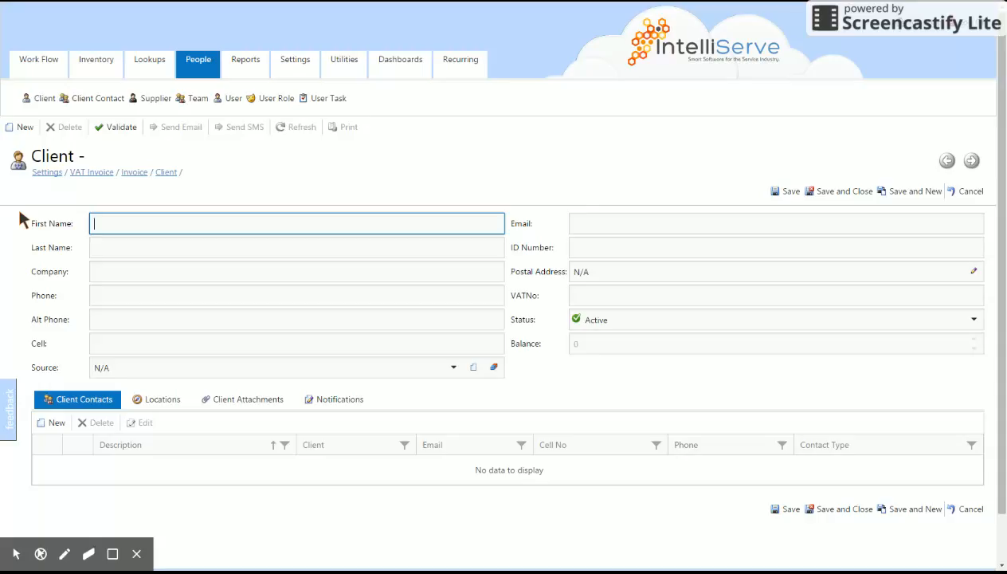
{"action": "type", "text": "John"}
{"action": "key", "text": "Tab"}
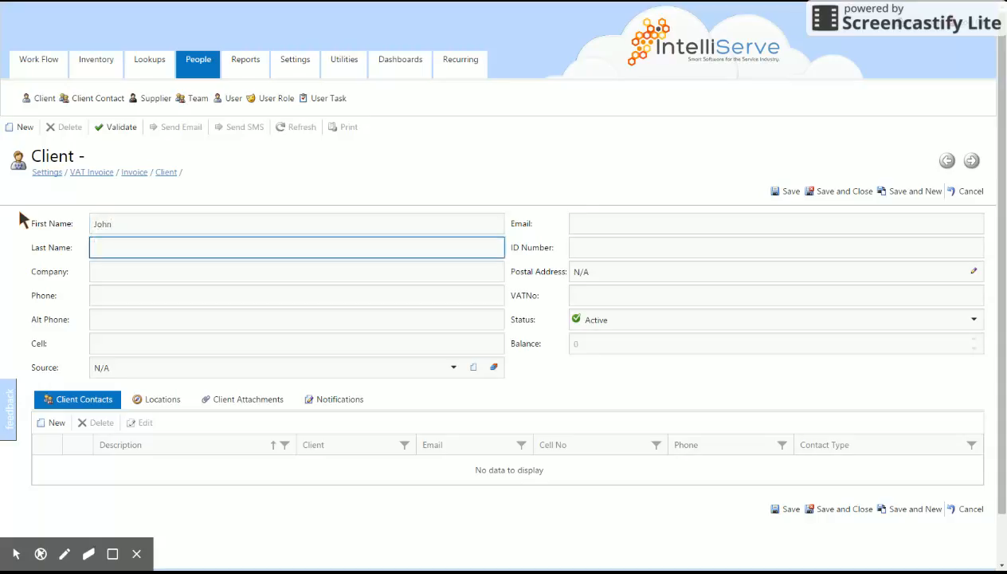
{"action": "type", "text": "Candle"}
{"action": "key", "text": "Tab"}
{"action": "type", "text": "Cand"}
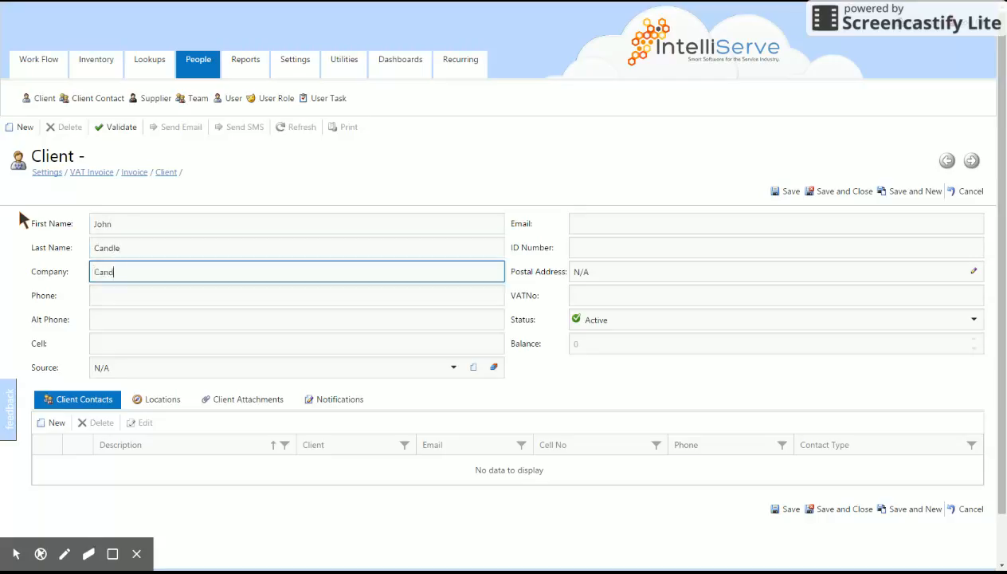
{"action": "type", "text": "le Sticks International"}
- Enter the contact's phone, alternate phone and cell numbers
{"action": "key", "text": "Tab"}
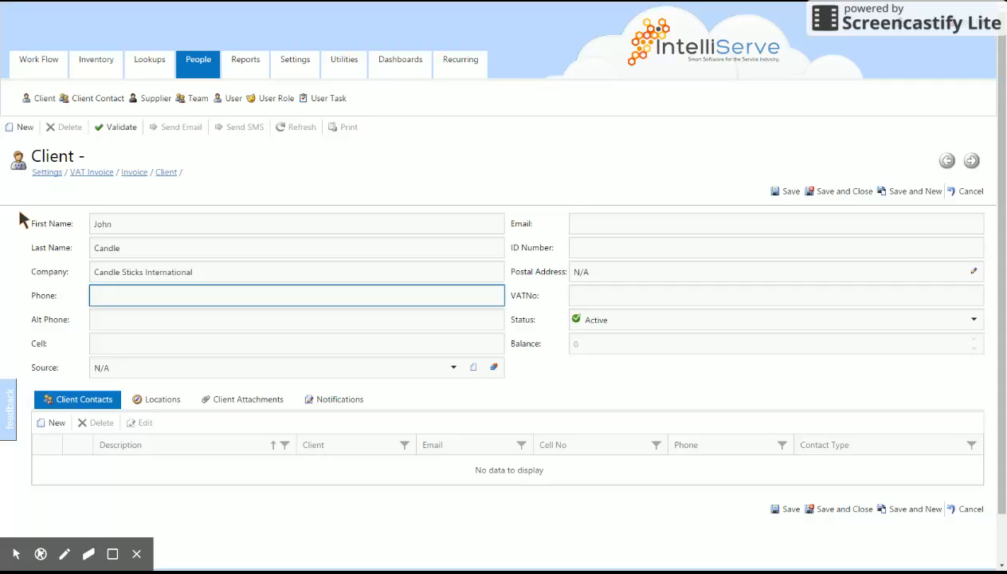
{"action": "type", "text": "0215559966"}
{"action": "key", "text": "Tab"}
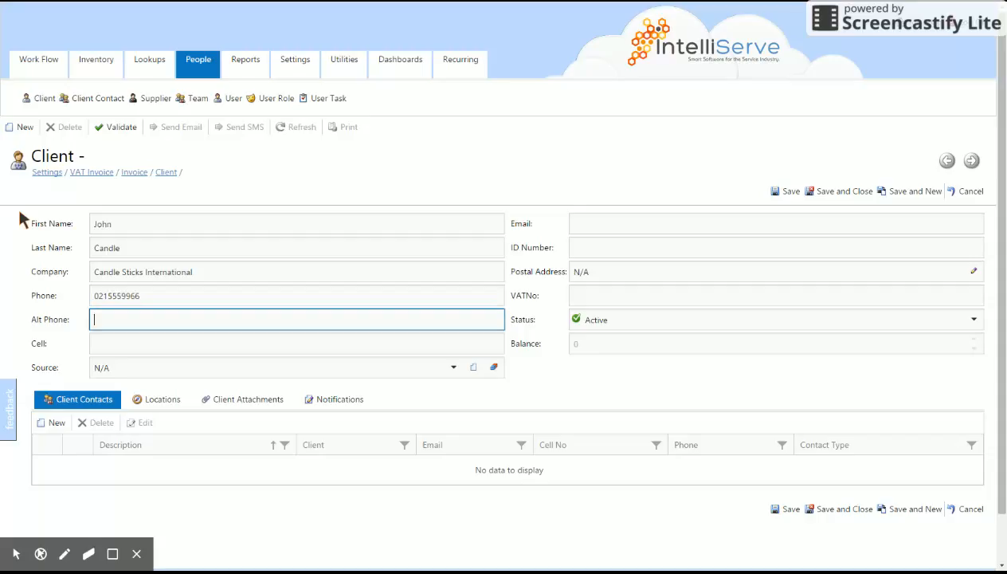
{"action": "type", "text": "0115554477"}
{"action": "key", "text": "Tab"}
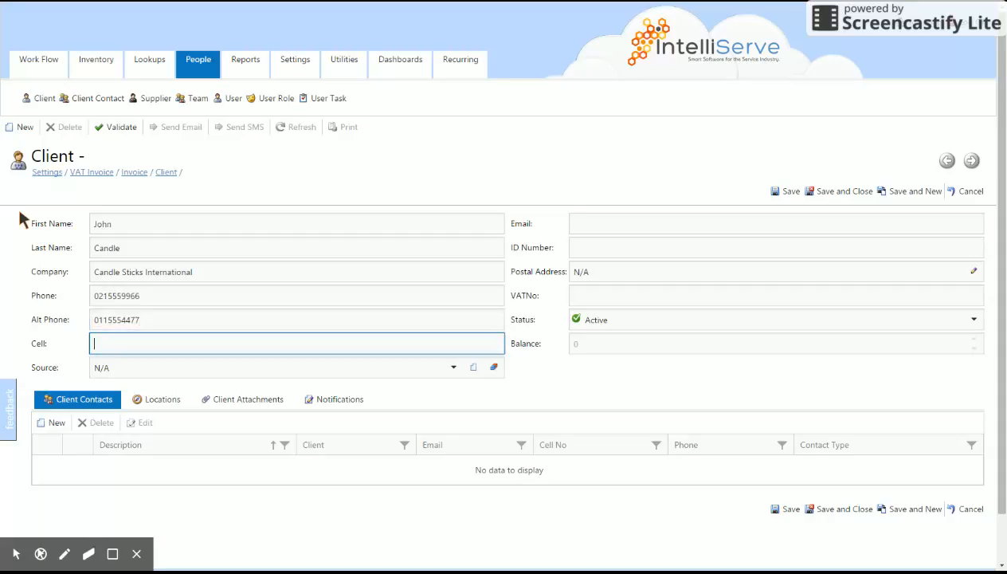
{"action": "key", "text": "Tab"}
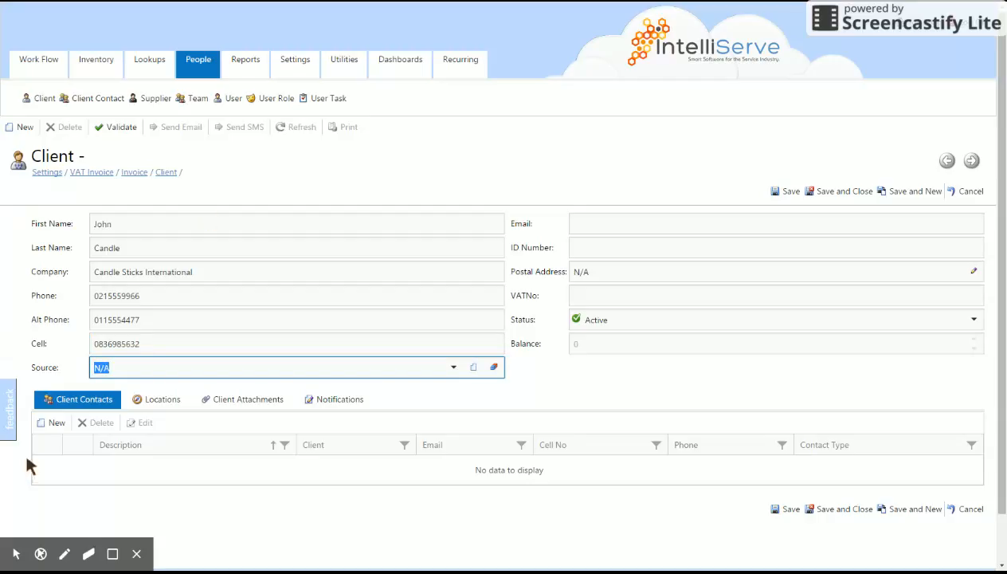
- Add a new source entry (a person's name) and set it as the client's source
{"action": "left_click", "coordinate": [239, 403]}
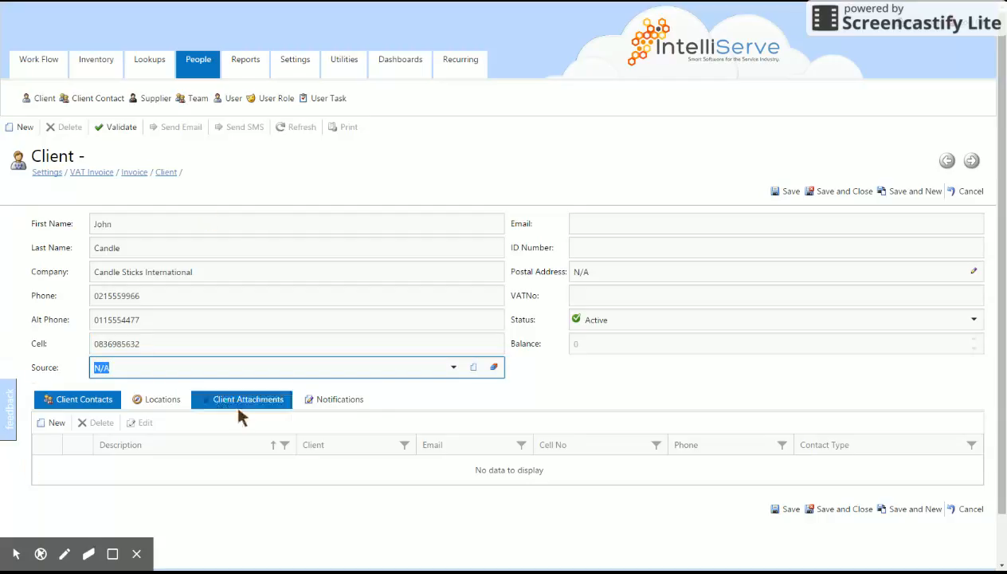
{"action": "left_click", "coordinate": [453, 369]}
{"action": "left_click", "coordinate": [454, 369]}
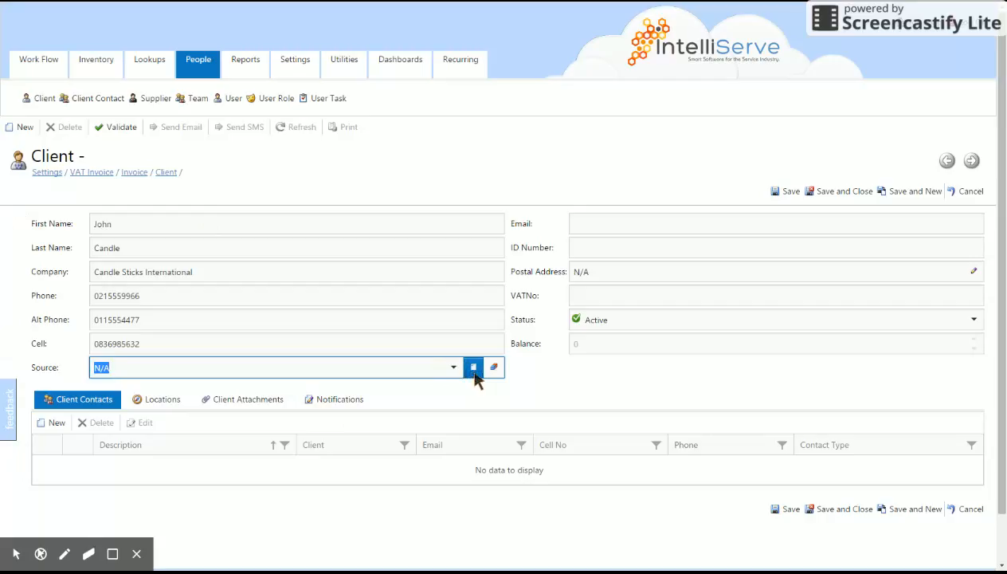
{"action": "left_click", "coordinate": [473, 369]}
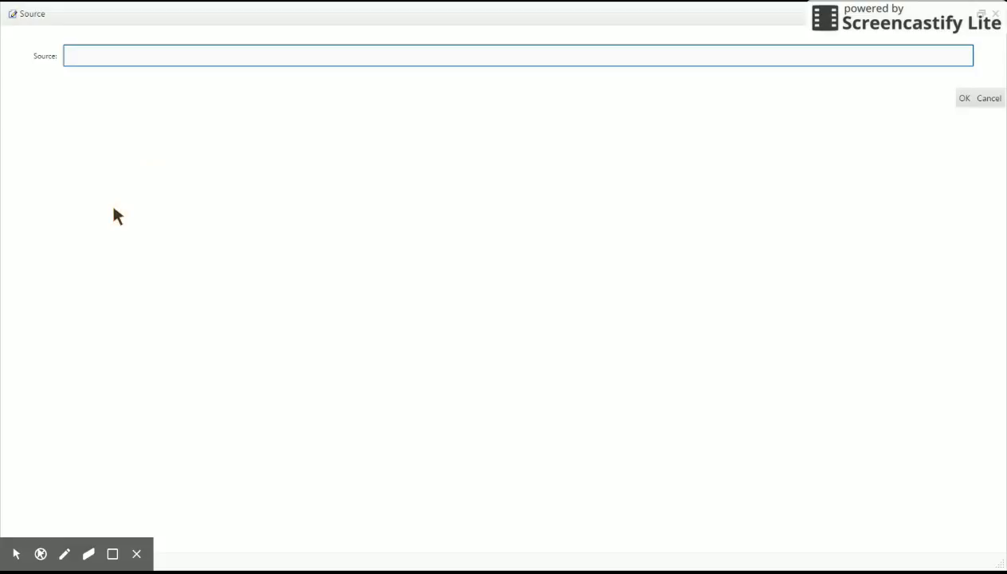
{"action": "type", "text": "/"}
{"action": "type", "text": "oa"}
{"action": "type", "text": "n S"}
{"action": "type", "text": "oap Junio"}
{"action": "type", "text": "r"}
{"action": "left_click", "coordinate": [962, 104]}
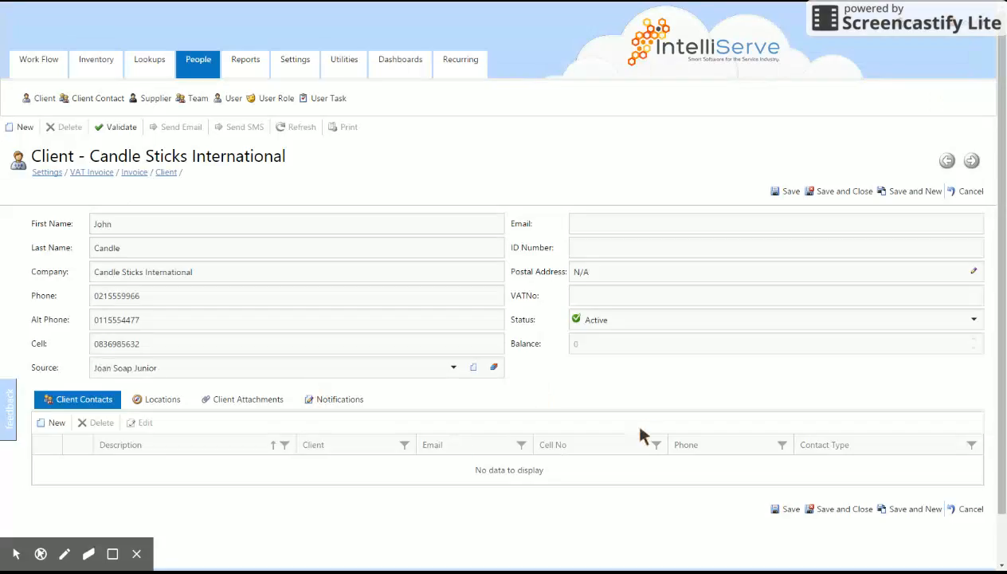
- Fill in the contact's e-mail address, fixing a typo, and move on to Postal Address
{"action": "left_click", "coordinate": [629, 226]}
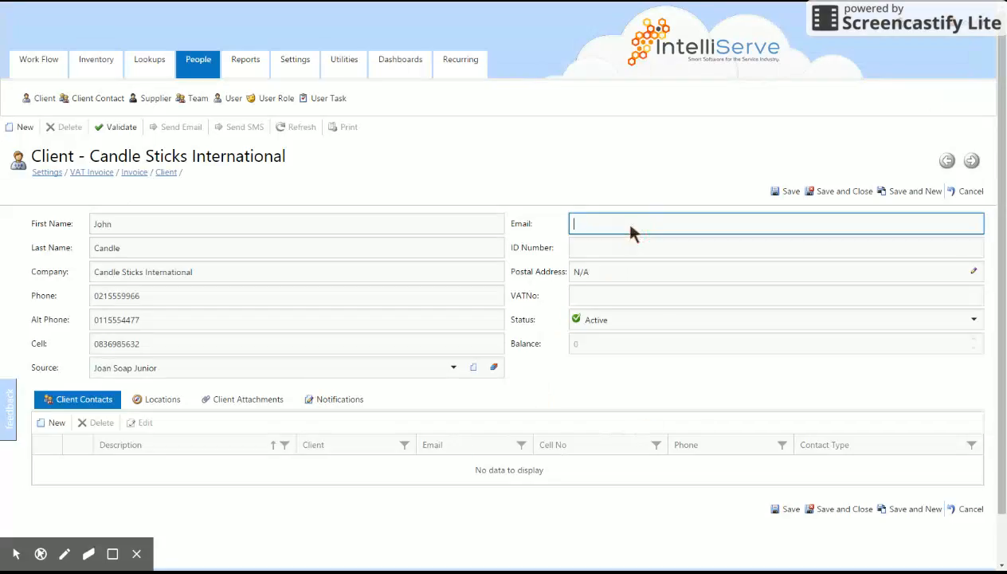
{"action": "type", "text": "jaon"}
{"action": "key", "text": "BackSpace"}
{"action": "key", "text": "BackSpace"}
{"action": "key", "text": "BackSpace"}
{"action": "key", "text": "BackSpace"}
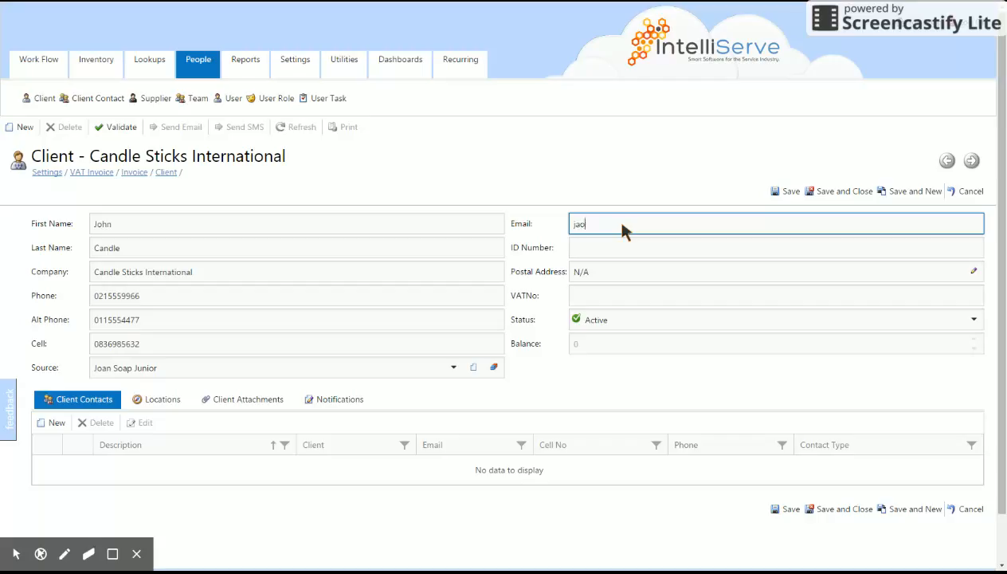
{"action": "type", "text": "john"}
{"action": "key", "text": "Tab"}
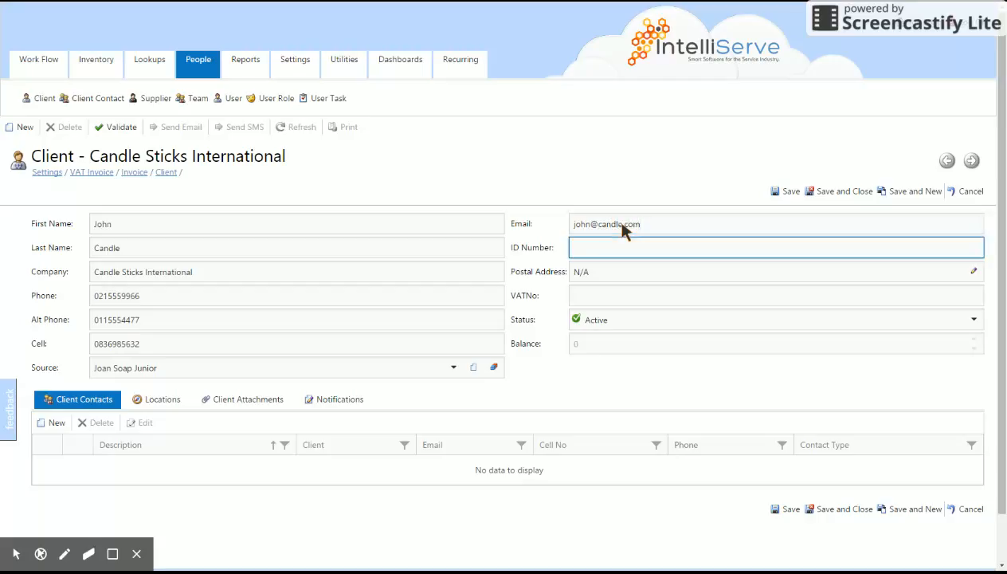
{"action": "key", "text": "Tab"}
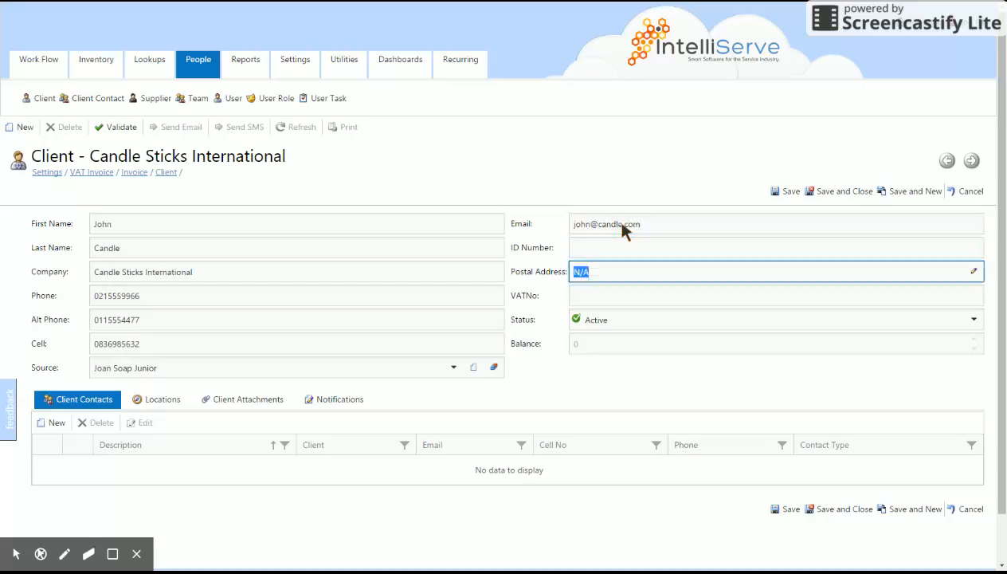
- Enter the client's postal address (street, suburb, city, postal code) with country South Africa
{"action": "left_click", "coordinate": [973, 271]}
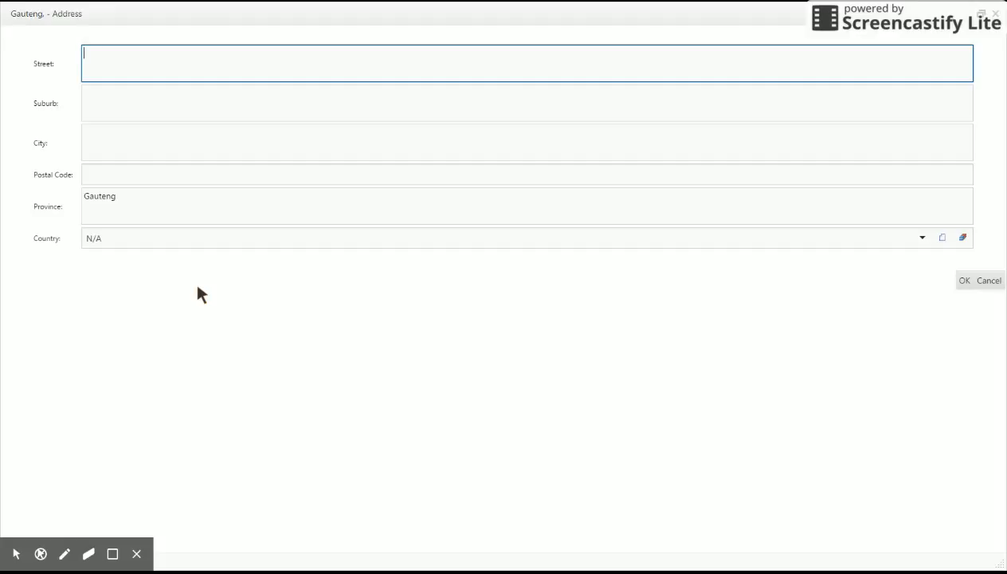
{"action": "key", "text": "Tab"}
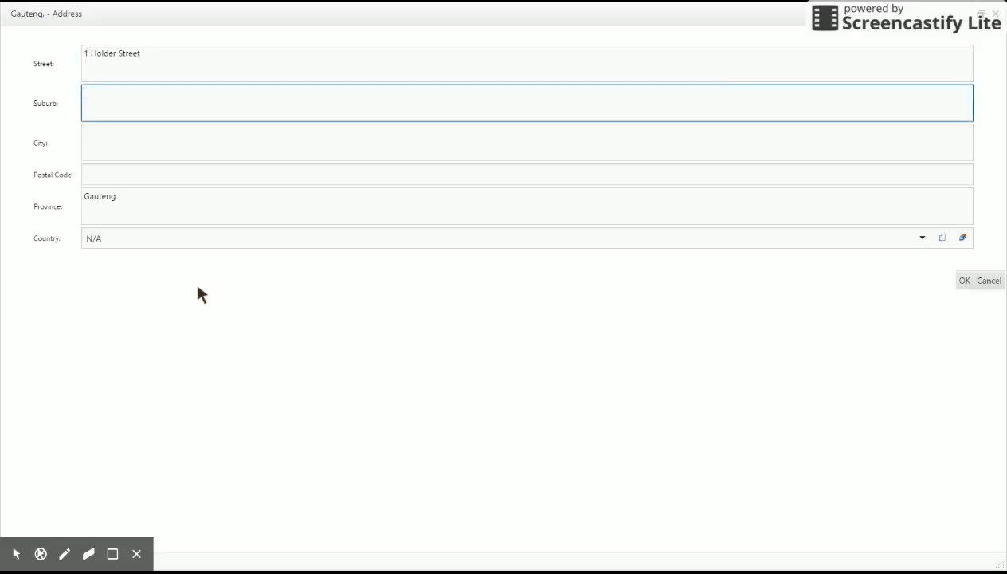
{"action": "type", "text": "Atlasville"}
{"action": "key", "text": "Tab"}
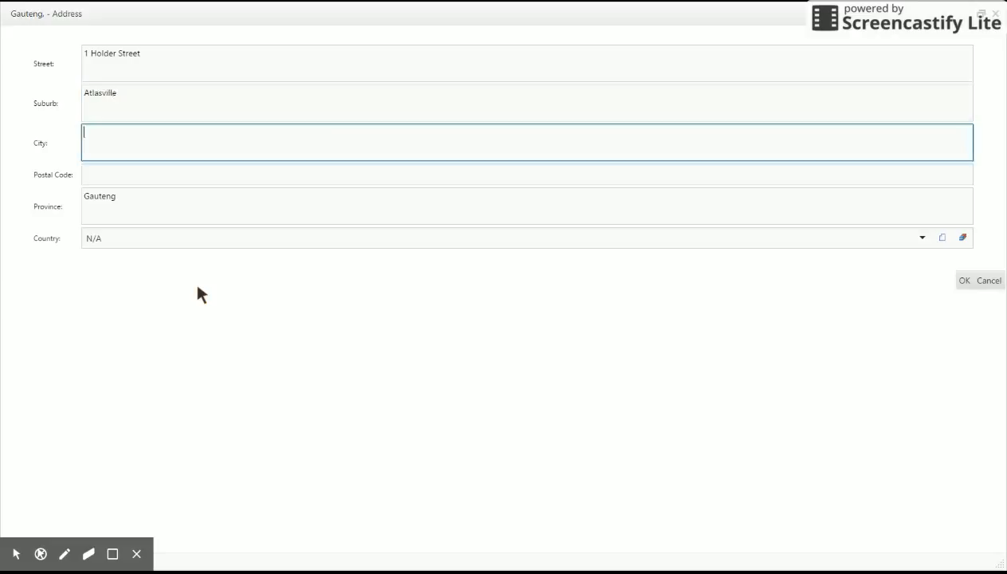
{"action": "type", "text": "Boksburg"}
{"action": "key", "text": "Tab"}
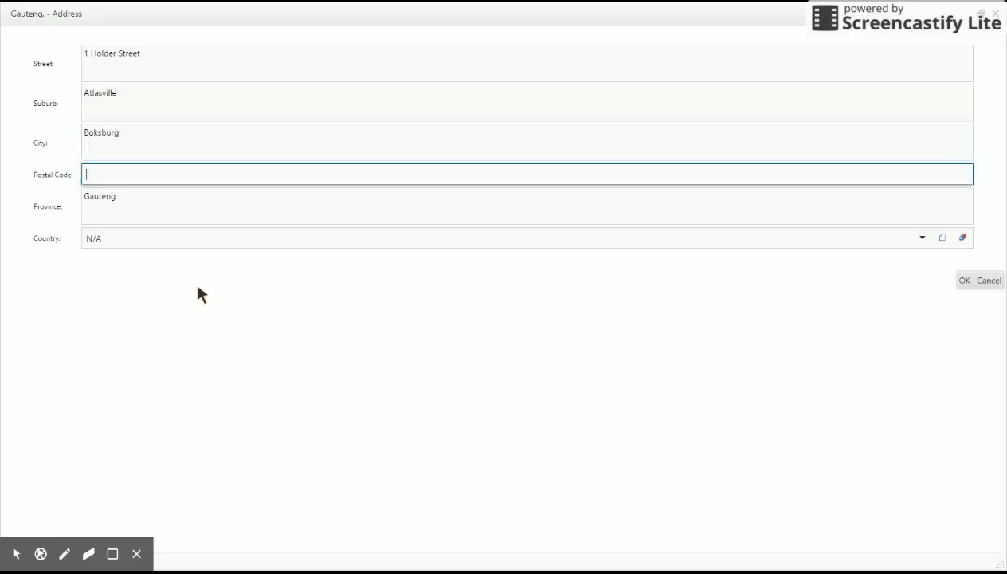
{"action": "type", "text": "1460"}
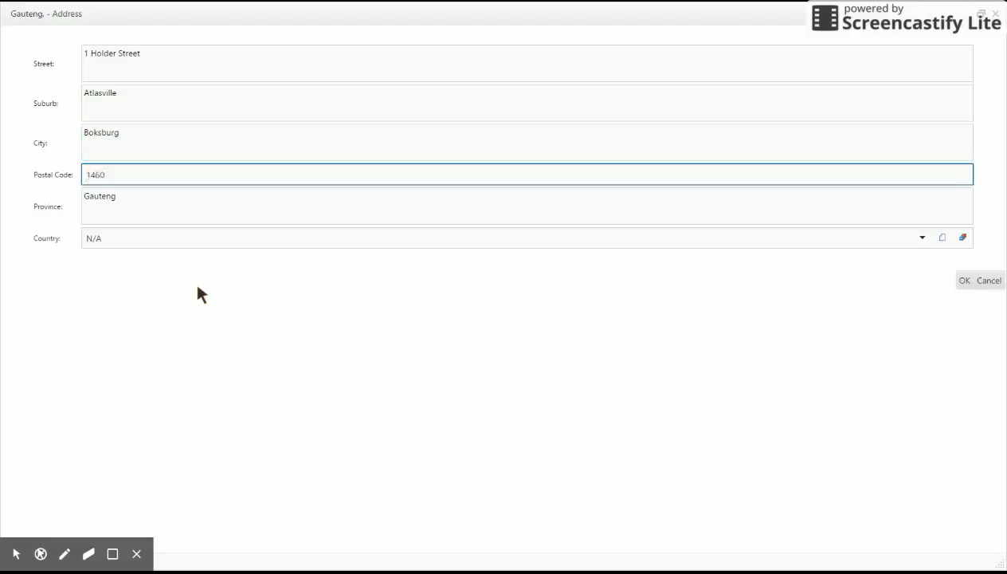
{"action": "key", "text": "Tab"}
{"action": "key", "text": "Tab"}
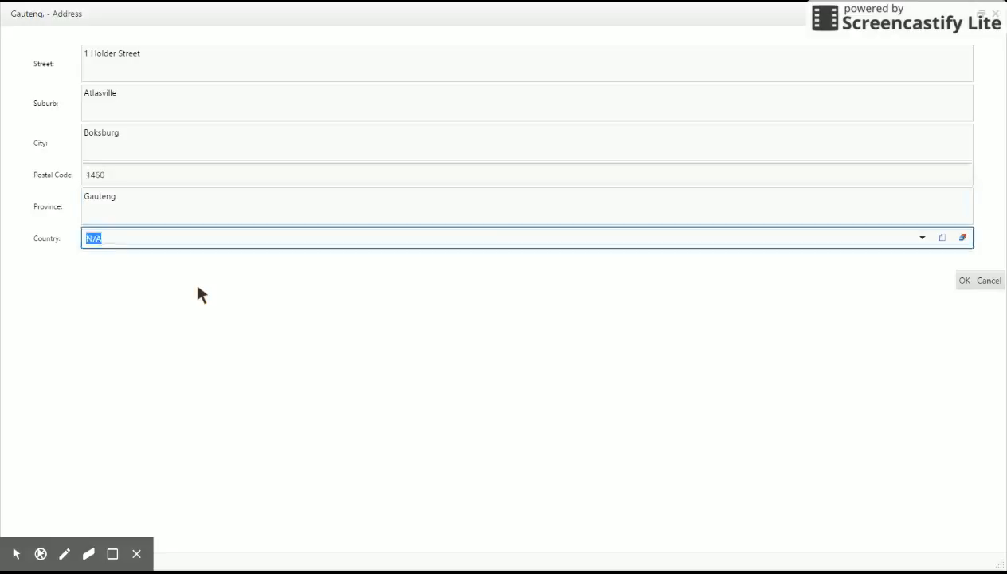
{"action": "key", "text": "Down"}
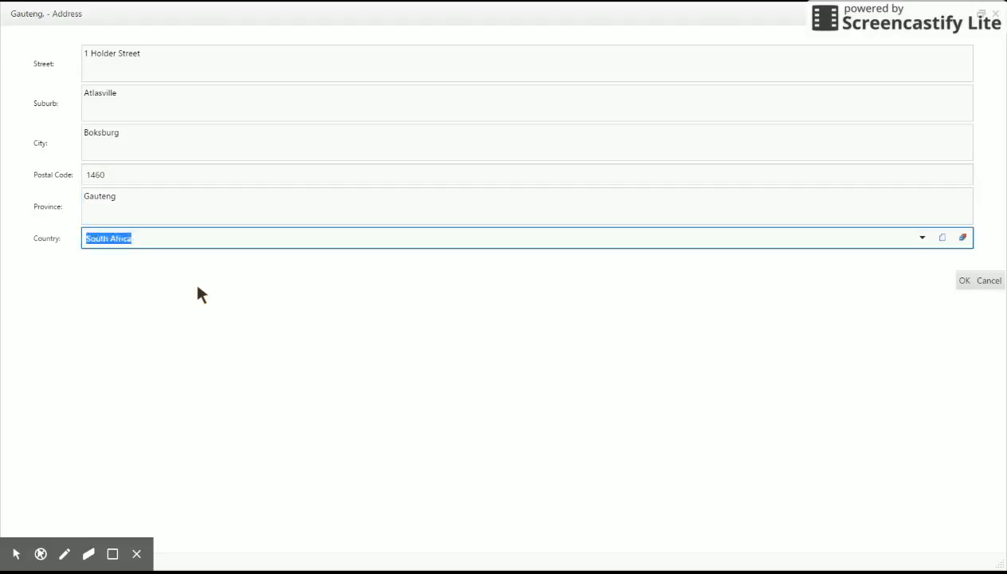
{"action": "left_click", "coordinate": [964, 282]}
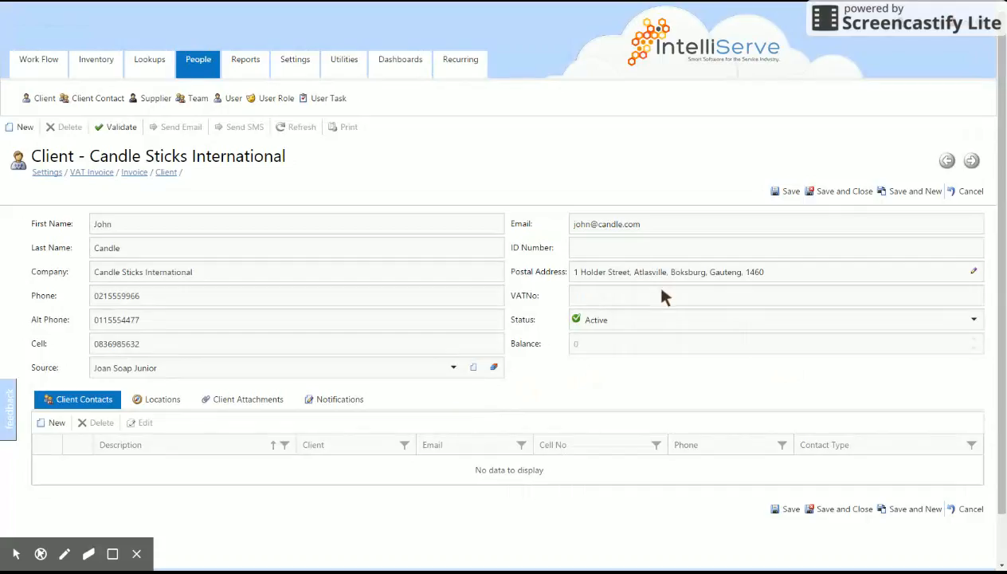
{"action": "left_click", "coordinate": [667, 301]}
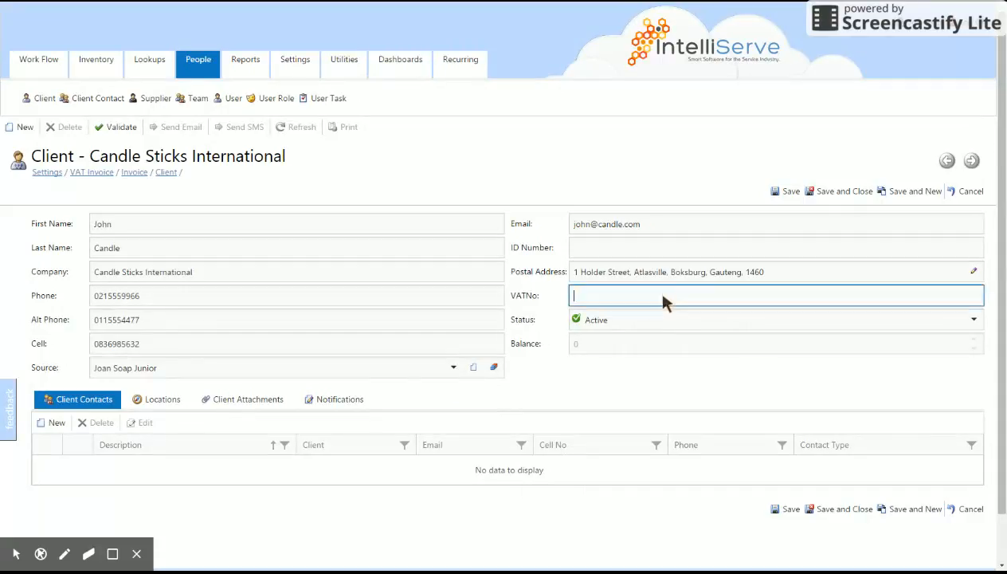
{"action": "left_click", "coordinate": [629, 321]}
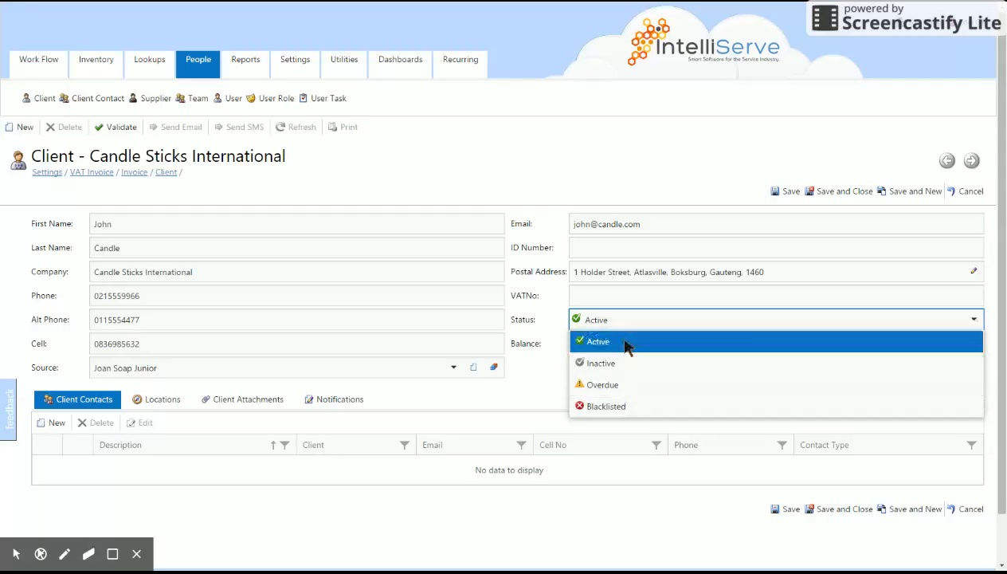
{"action": "left_click", "coordinate": [629, 407]}
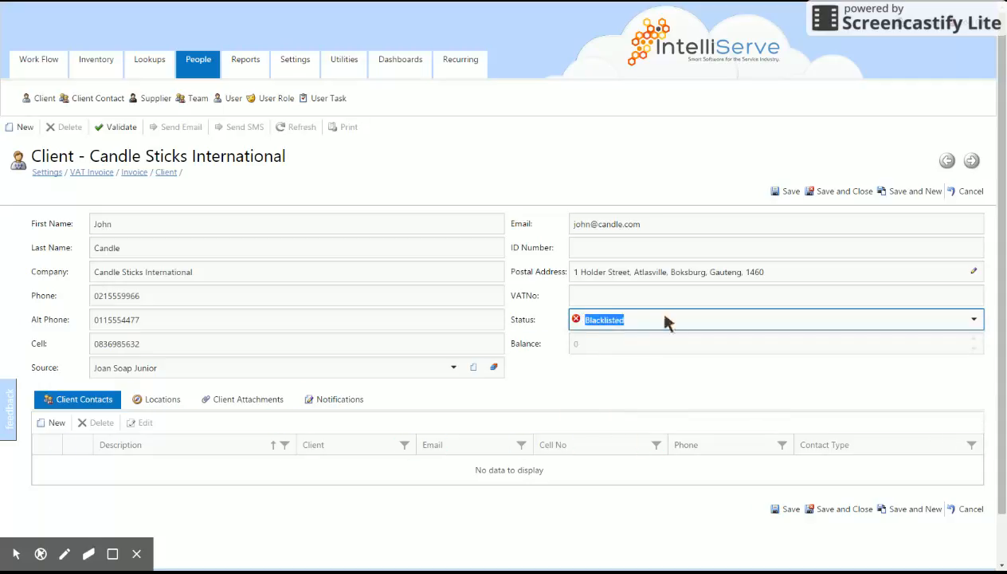
{"action": "left_click", "coordinate": [974, 319]}
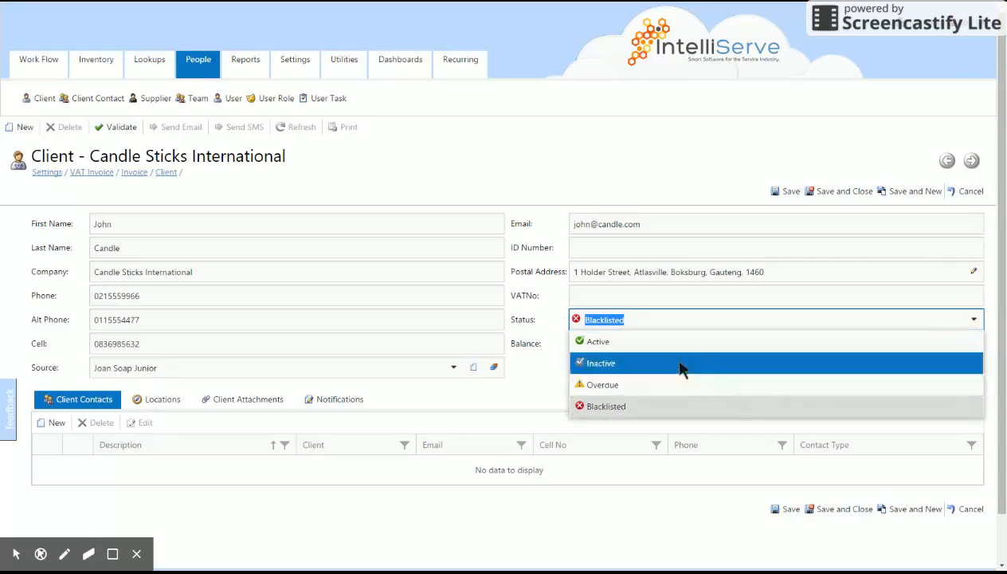
{"action": "left_click", "coordinate": [646, 343]}
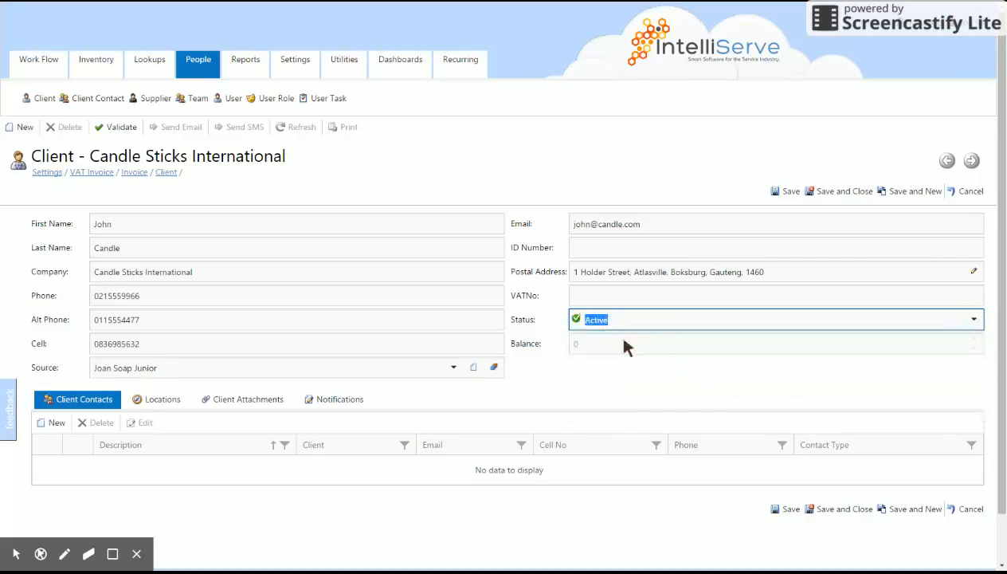
{"action": "left_click", "coordinate": [574, 378]}
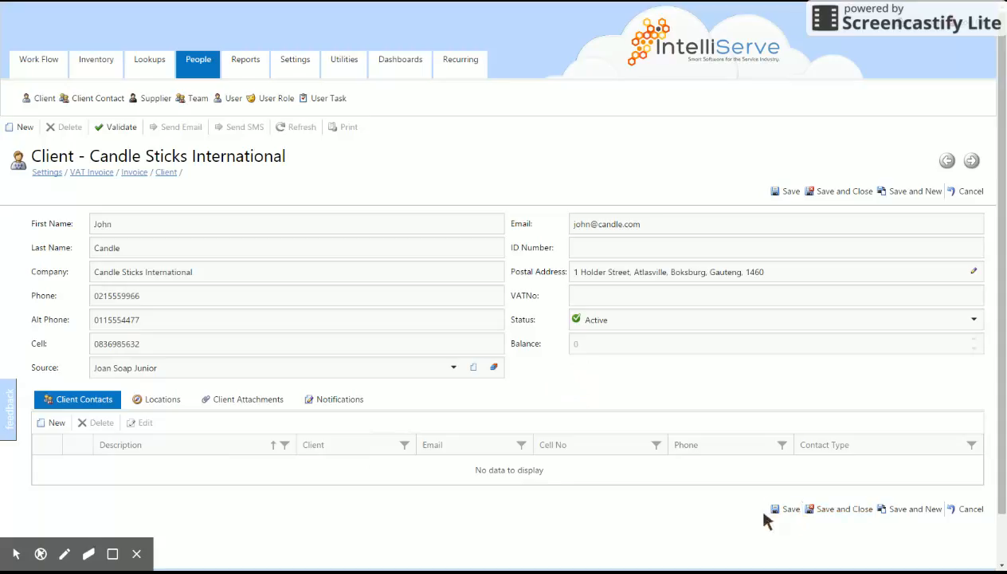
- Save the Candle Sticks International client and show its Client Attachments list
{"action": "left_click", "coordinate": [789, 510]}
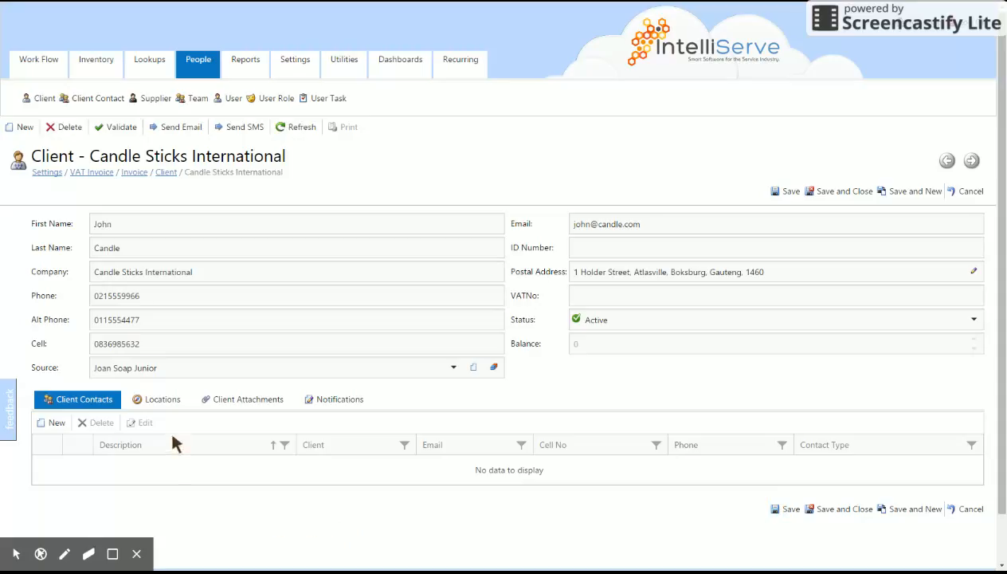
{"action": "left_click", "coordinate": [225, 402]}
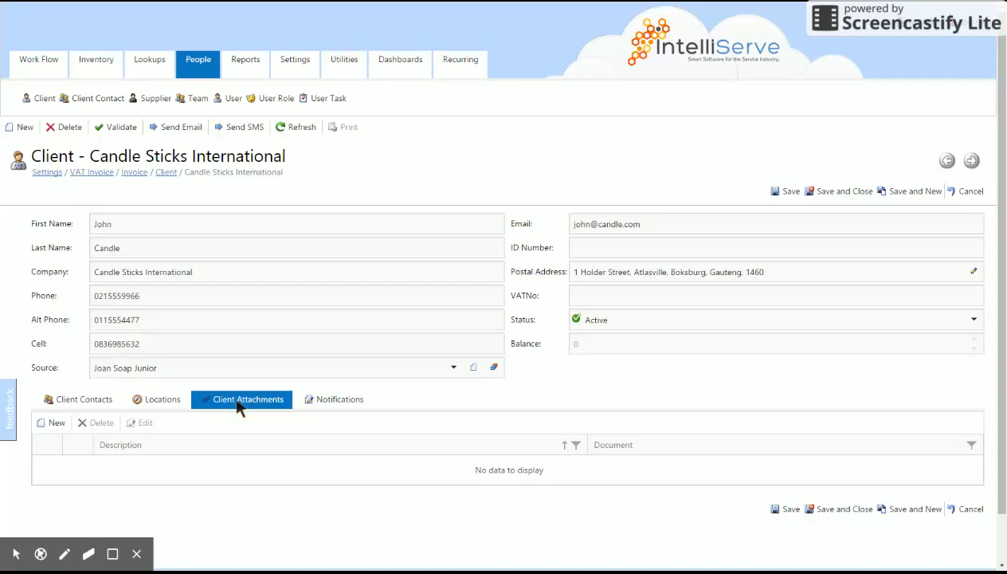
- Cancel a new 'service agreement' attachment without saving, then show the Client Contacts list
{"action": "left_click", "coordinate": [48, 426]}
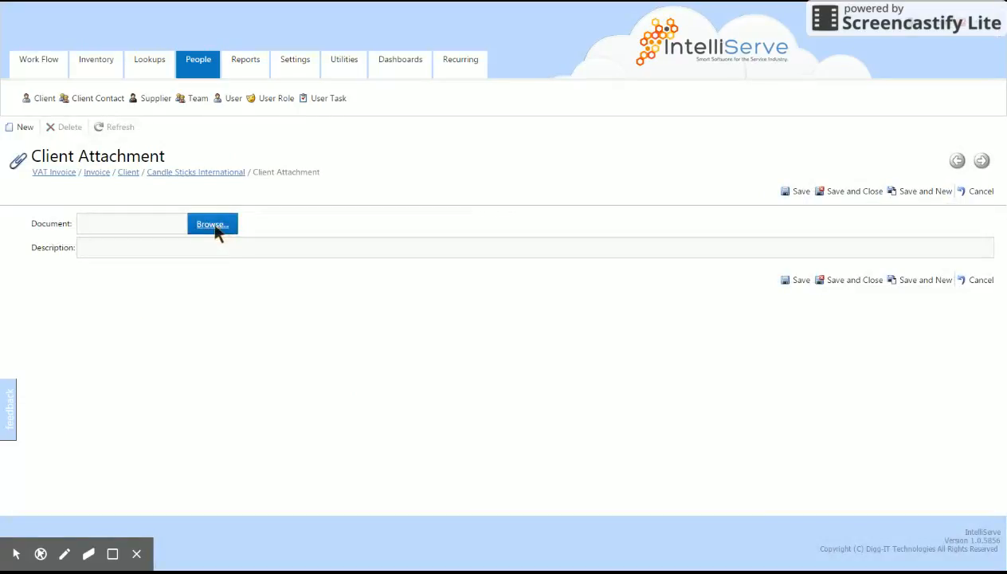
{"action": "left_click", "coordinate": [121, 252]}
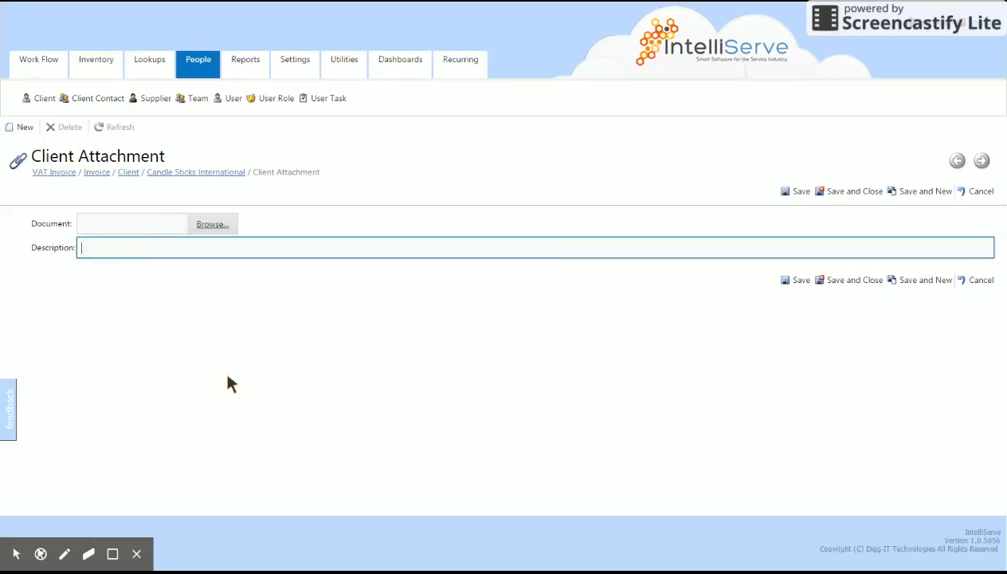
{"action": "type", "text": "service agreement"}
{"action": "left_click_drag", "start_coordinate": [161, 248], "coordinate": [27, 253]}
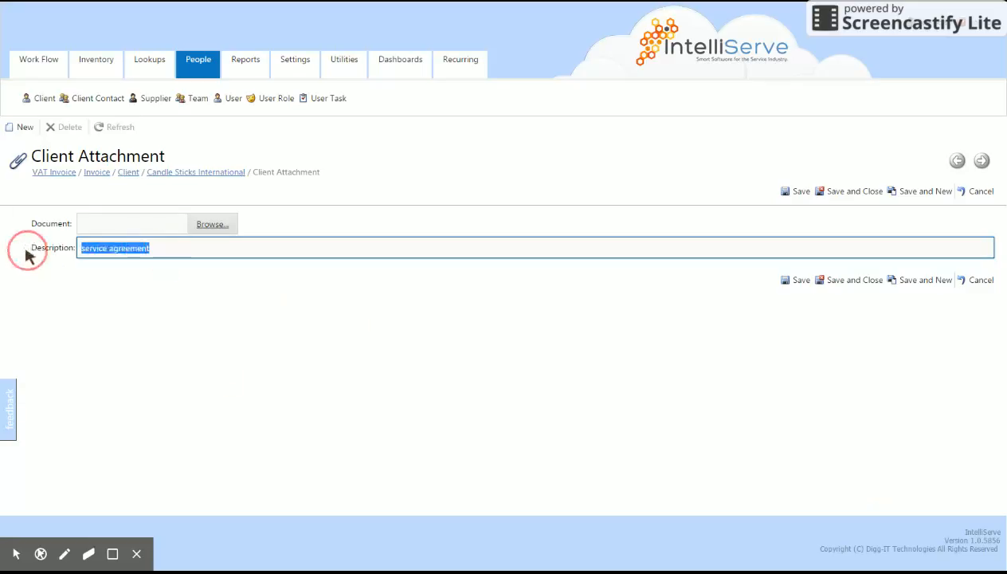
{"action": "key", "text": "BackSpace"}
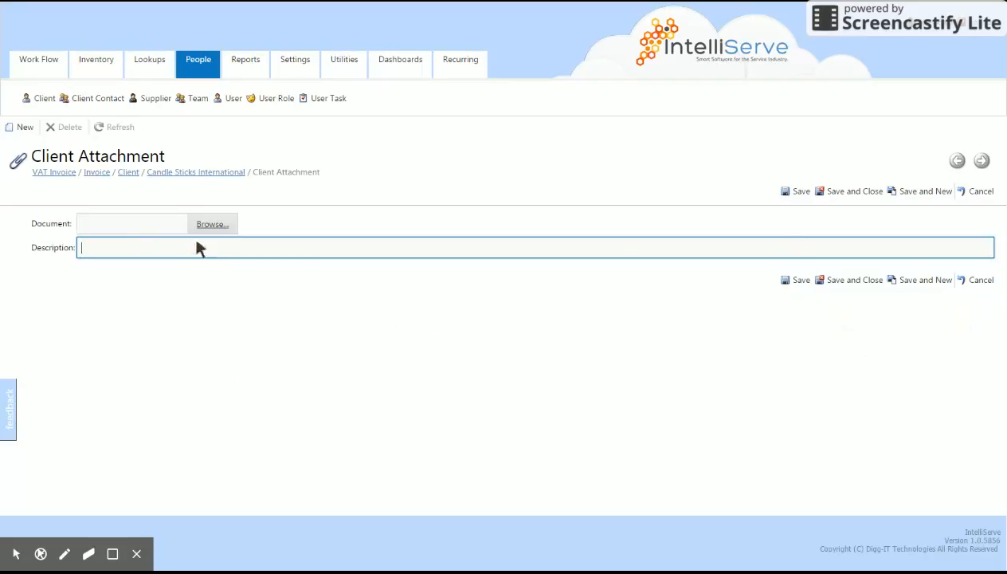
{"action": "left_click", "coordinate": [973, 192]}
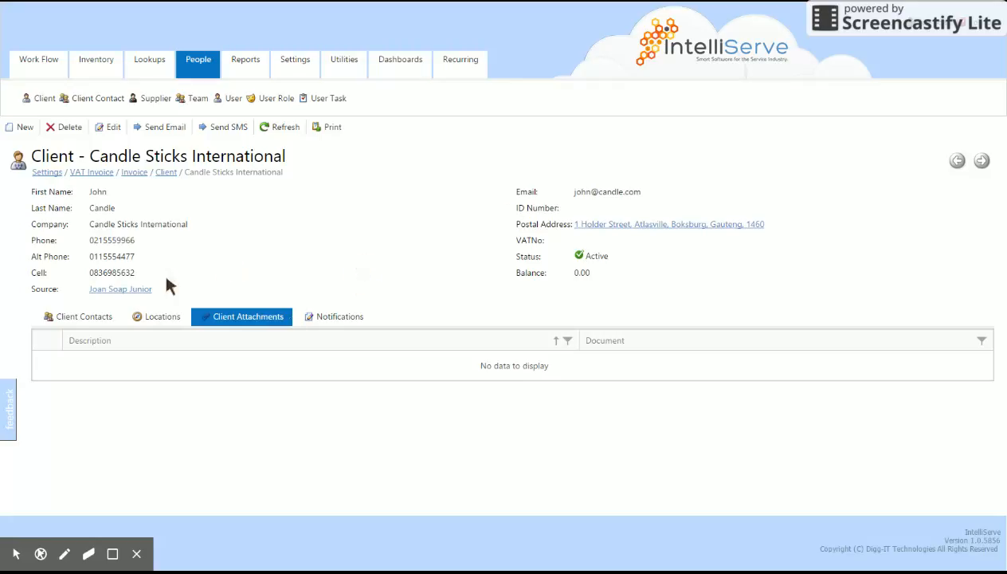
{"action": "left_click", "coordinate": [62, 322]}
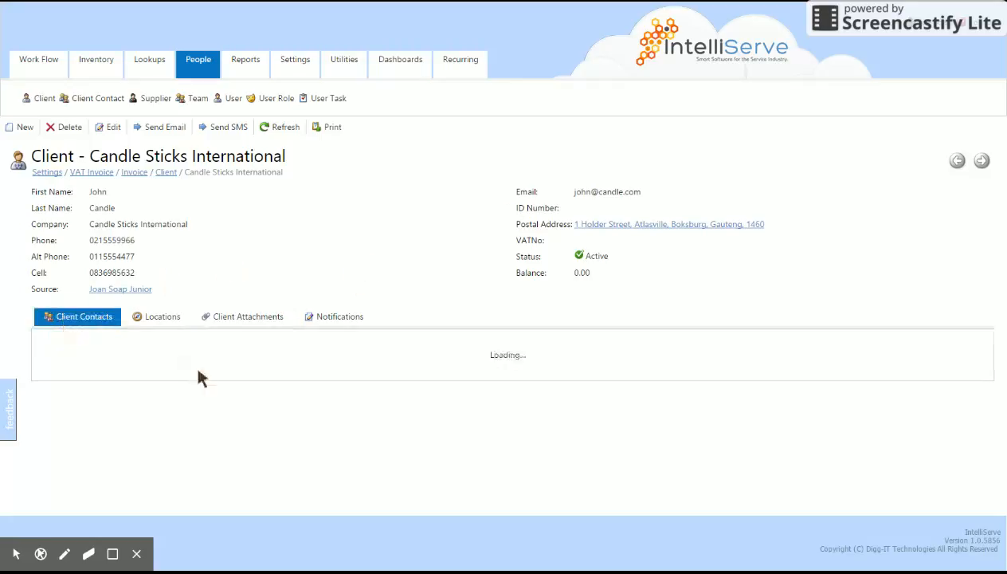